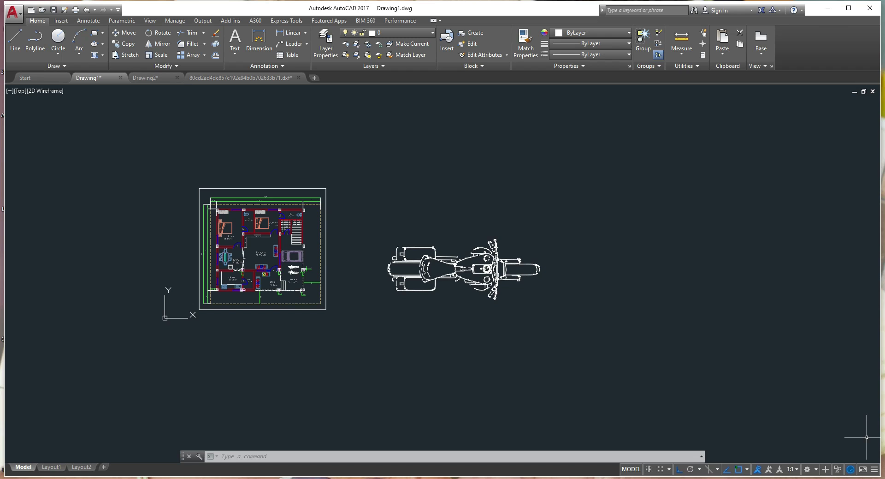
# Examine the motorcycle symbols in the floor plan's portico and the large top-view motorcycle drawing beside the plan.
pyautogui.scroll(6, 244, 278)
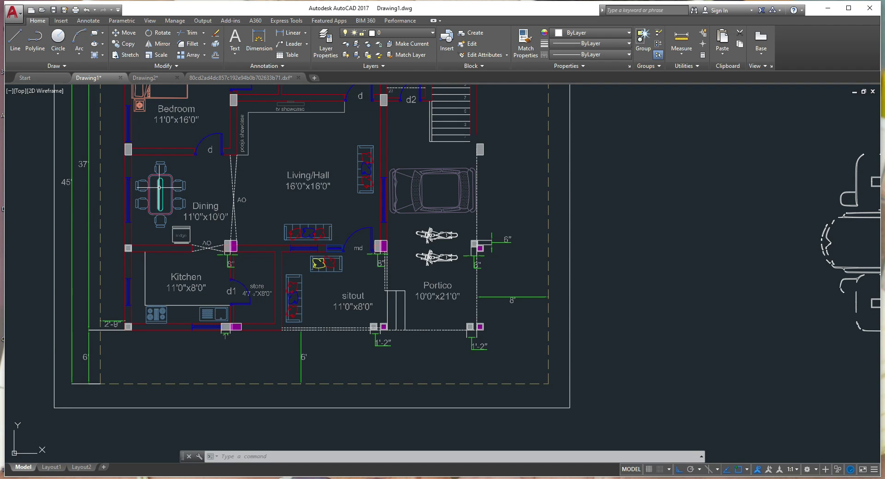
pyautogui.scroll(4, 438, 257)
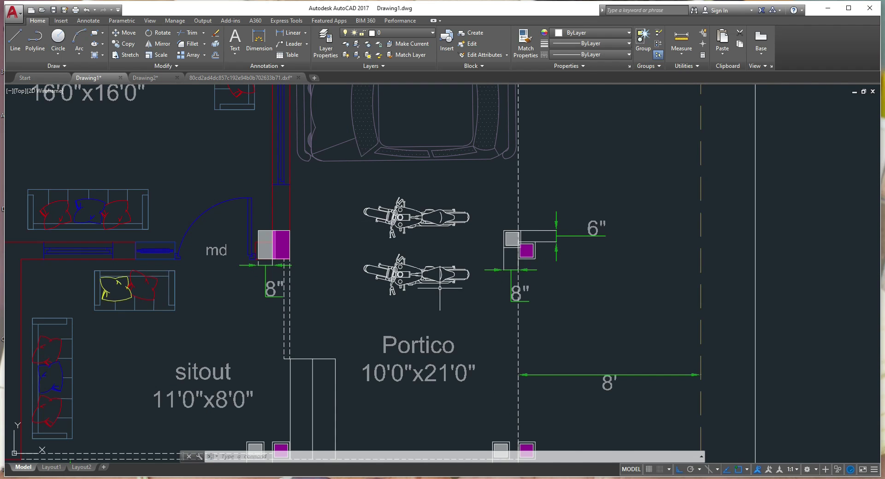
pyautogui.scroll(-2, 408, 343)
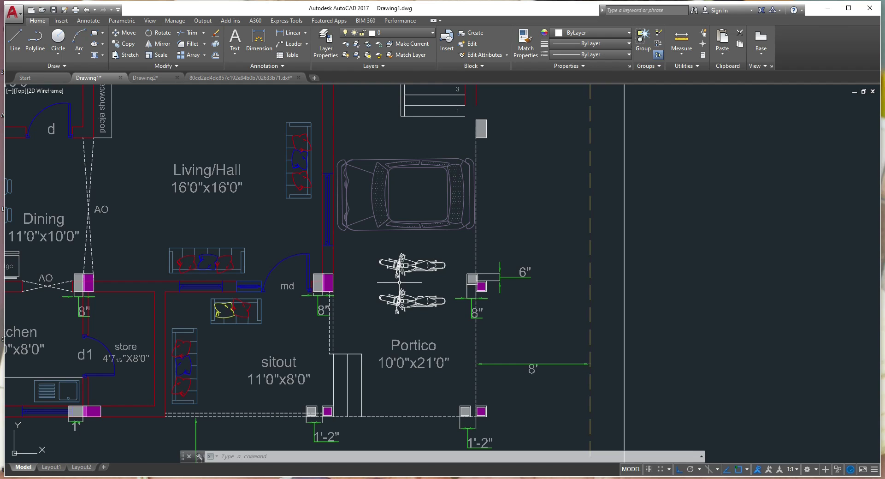
pyautogui.scroll(-5, 399, 281)
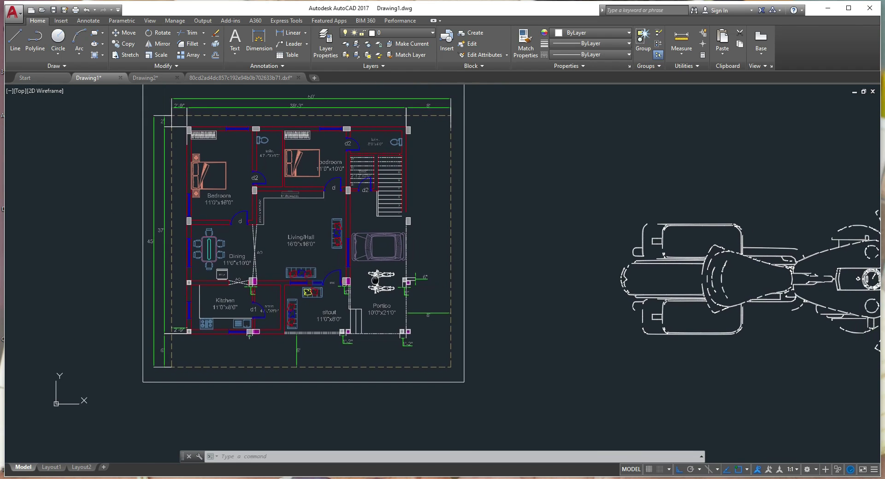
pyautogui.scroll(-2, 359, 283)
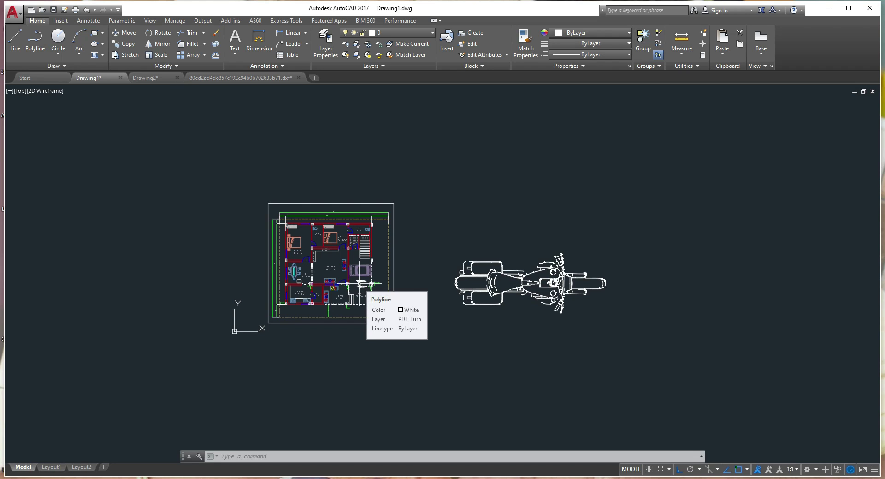
pyautogui.scroll(2, 515, 323)
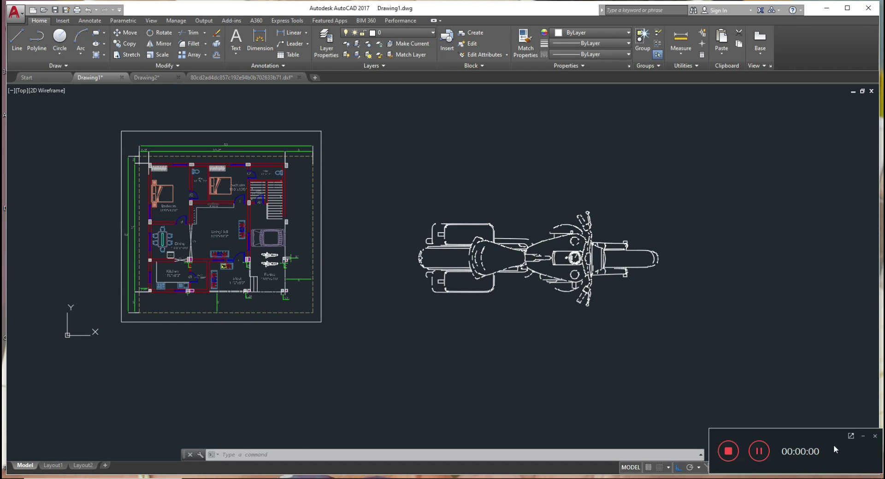
pyautogui.click(863, 437)
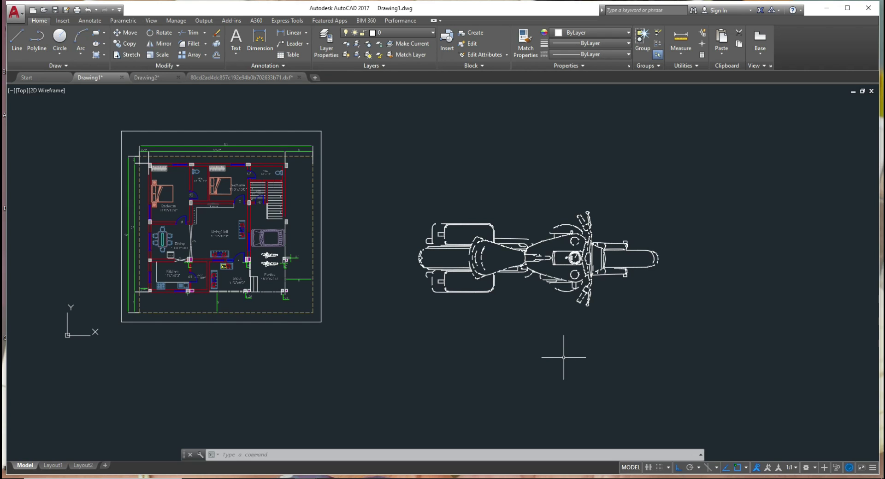
pyautogui.moveTo(549, 358); pyautogui.dragTo(544, 359, button='middle')
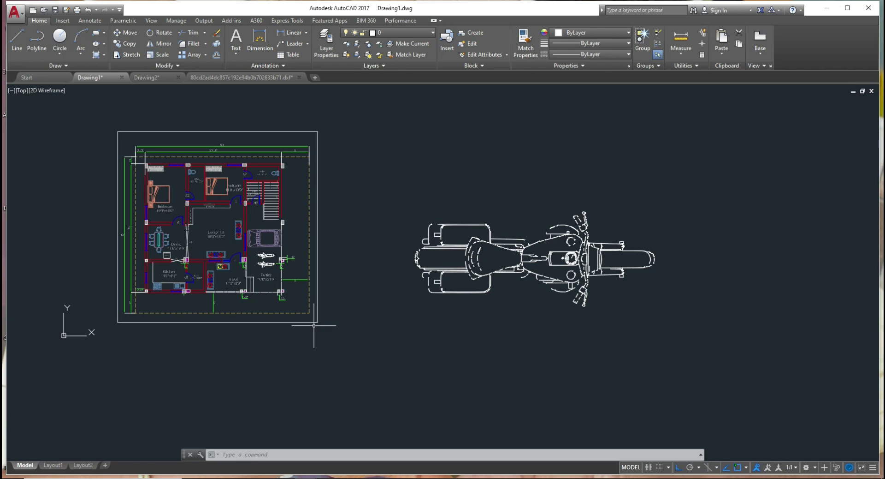
# Switch to Chrome and look through the Google image results for "bike 2d top drawing".
pyautogui.click(328, 478)
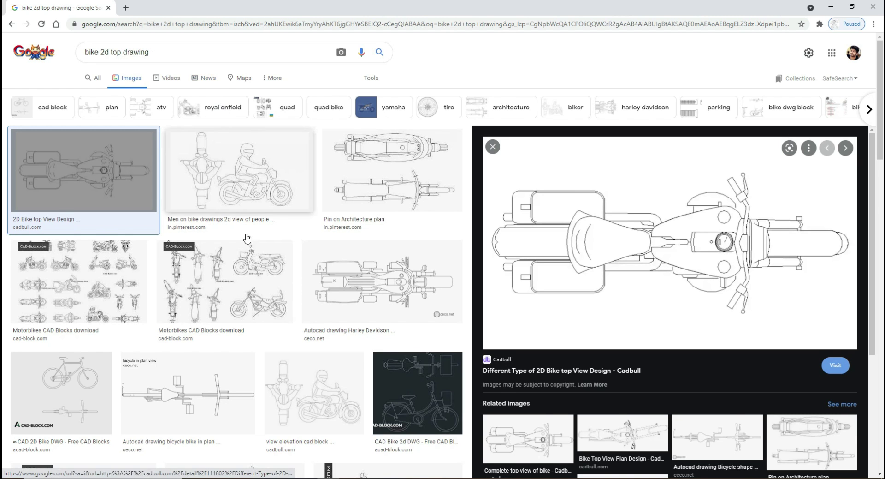
pyautogui.scroll(-10, 276, 259)
pyautogui.scroll(10, 253, 268)
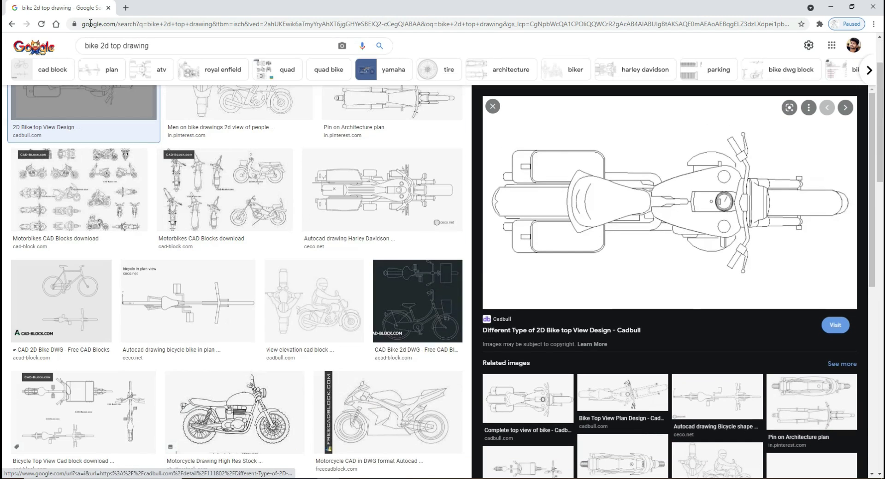
# Search Google Images for "car 2d top drawing" and return to the bike image results.
pyautogui.doubleClick(97, 46)
pyautogui.write('ae')
pyautogui.press('BackSpace')
pyautogui.press('BackSpace')
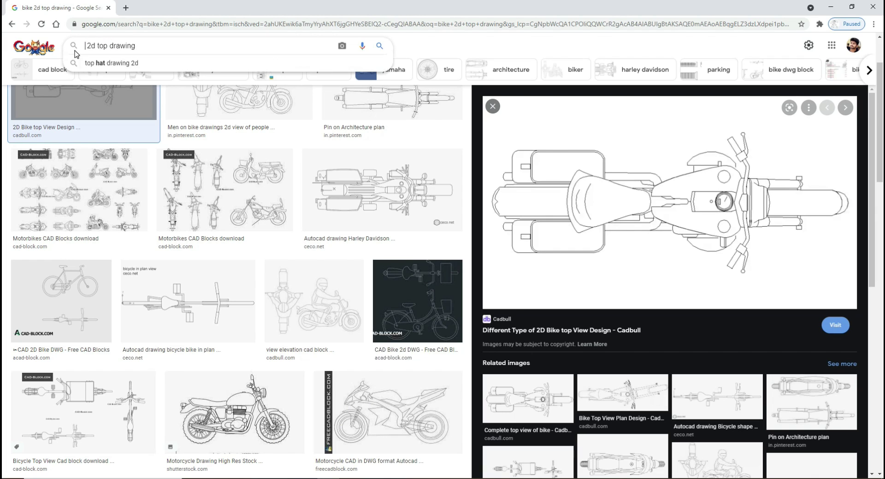
pyautogui.write('car')
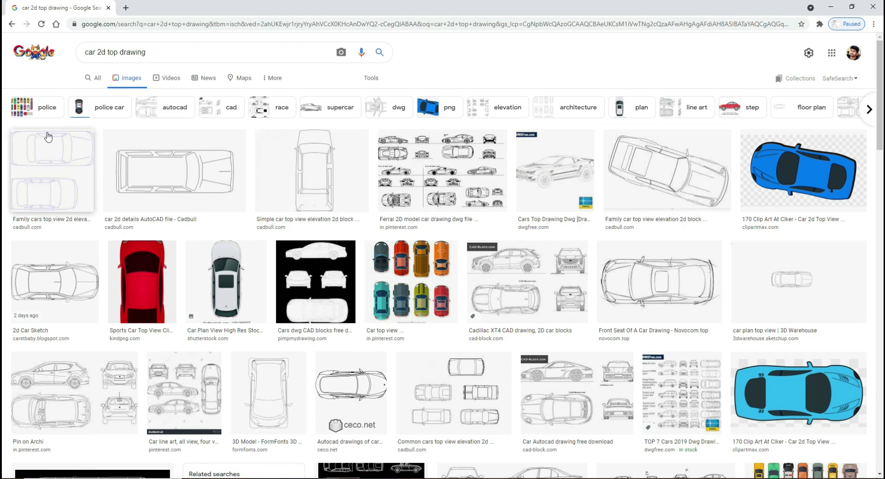
pyautogui.click(13, 23)
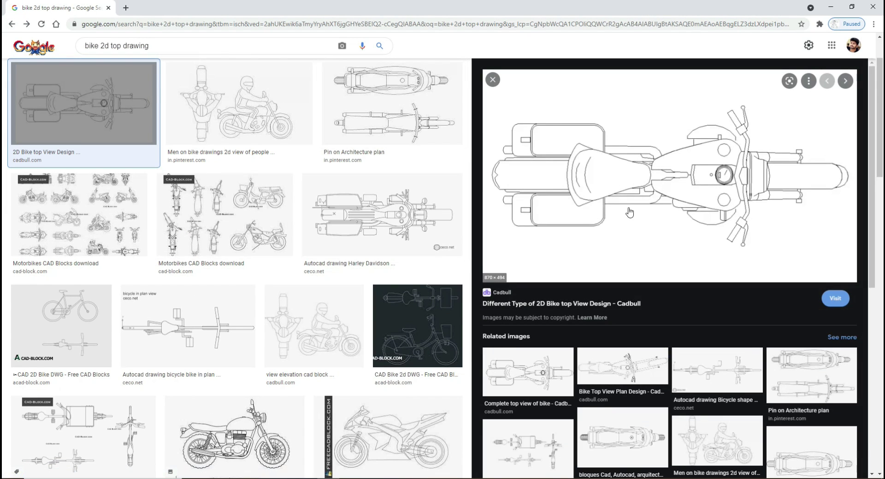
# Save the previewed Cadbull bike top-view image as a PNG in the Downloads folder under its suggested name.
pyautogui.rightClick(667, 212)
pyautogui.click(686, 298)
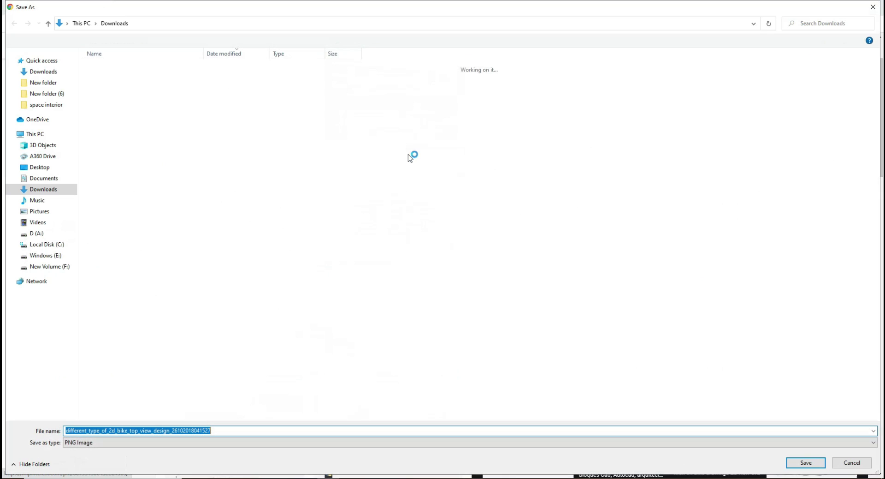
pyautogui.click(806, 462)
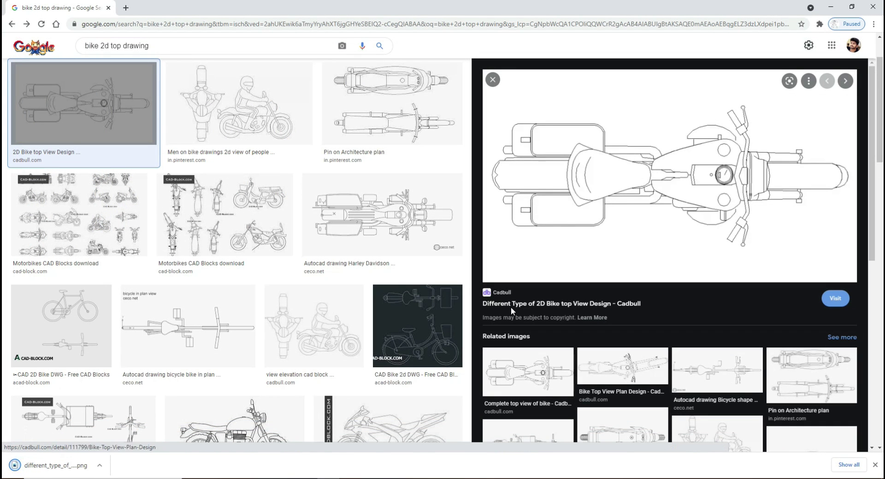
# Open google.com in a new tab and search for "image to vector converter".
pyautogui.click(125, 8)
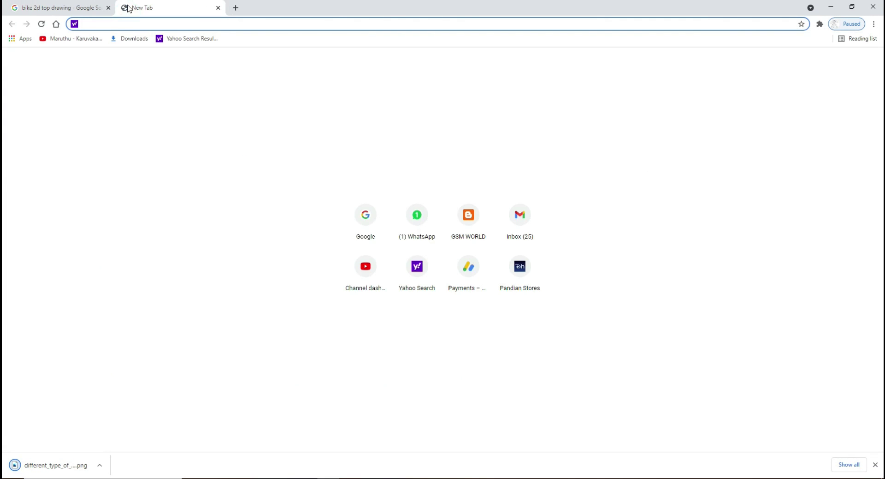
pyautogui.write('google.com')
pyautogui.press('Return')
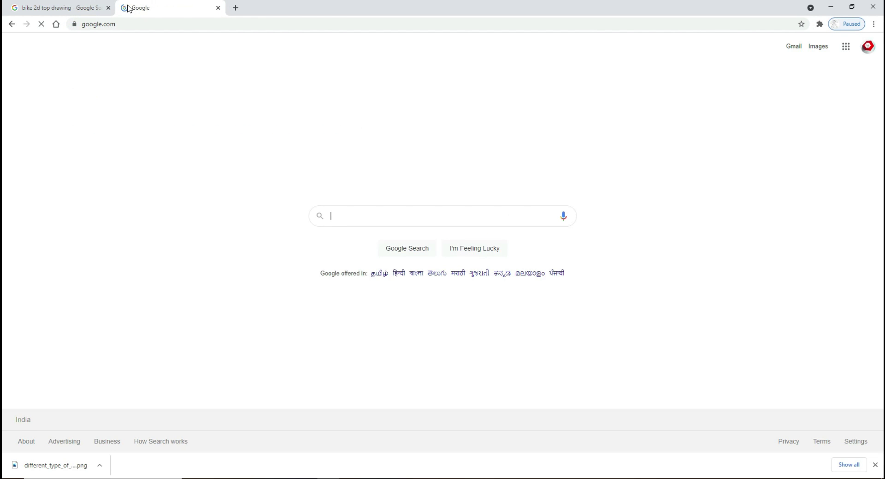
pyautogui.write('image')
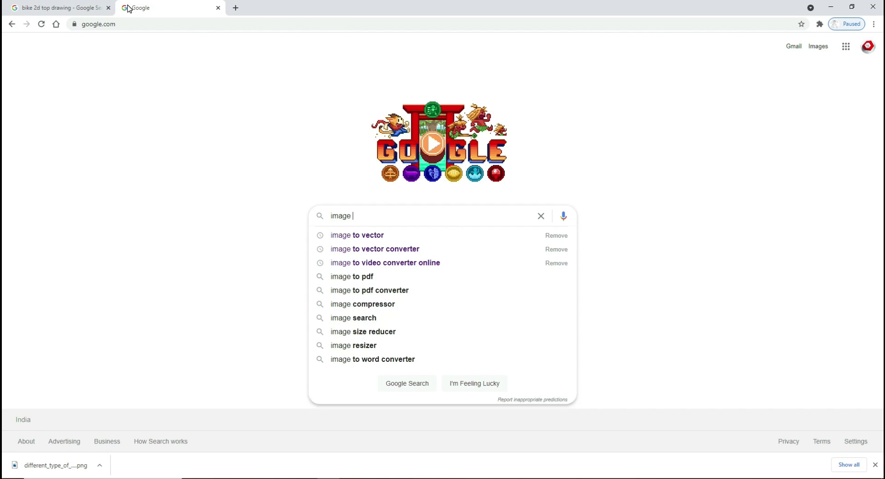
pyautogui.click(367, 251)
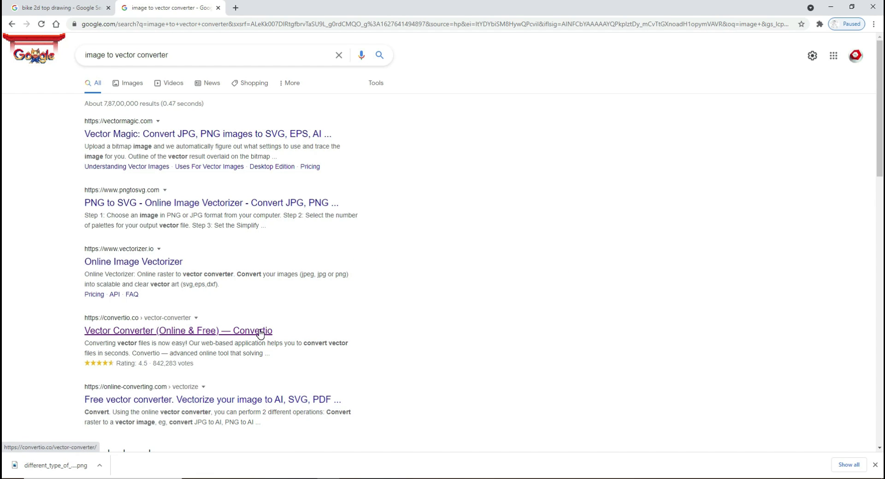
# Open Convertio's Vector Converter from the results and upload the saved different_type_of_2d_bike_top_view_design PNG.
pyautogui.click(260, 336)
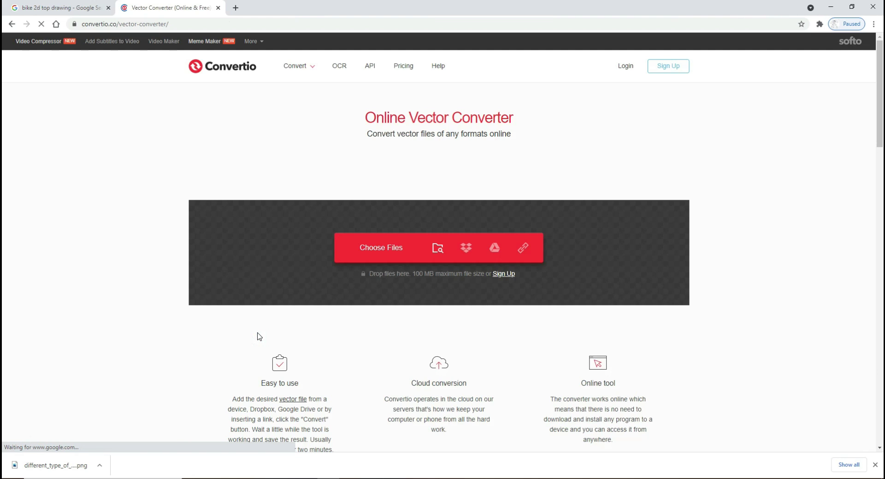
pyautogui.click(370, 251)
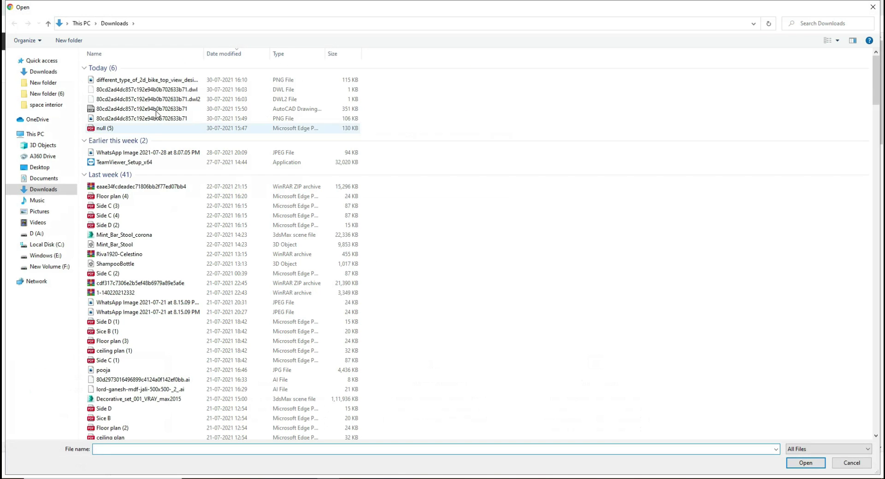
pyautogui.doubleClick(148, 79)
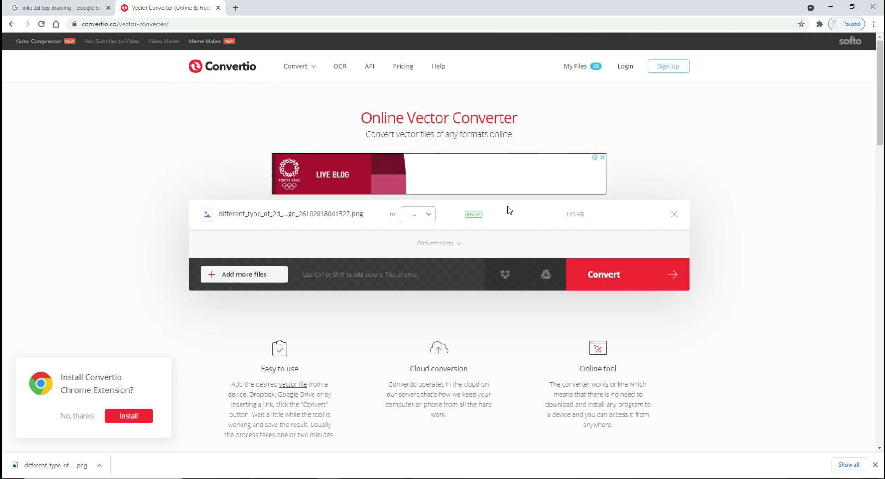
# Convert the uploaded bike PNG to the CAD format DXF and download the converted file.
pyautogui.click(430, 216)
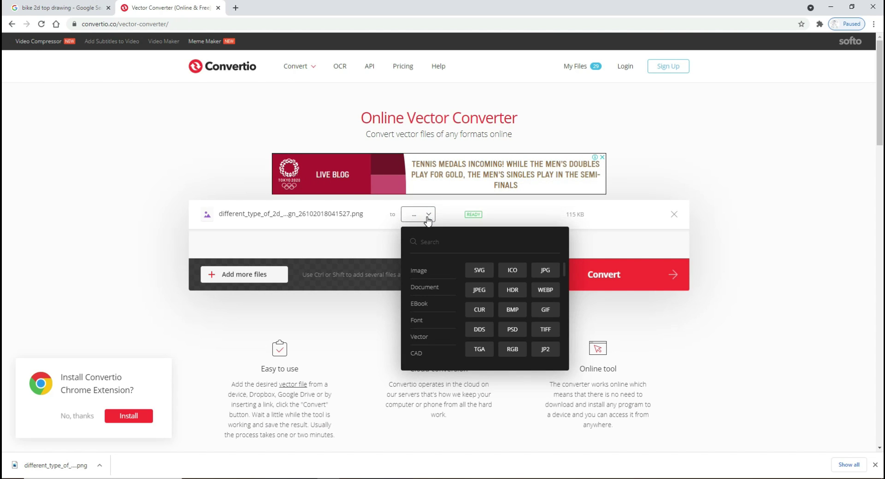
pyautogui.moveTo(430, 355)
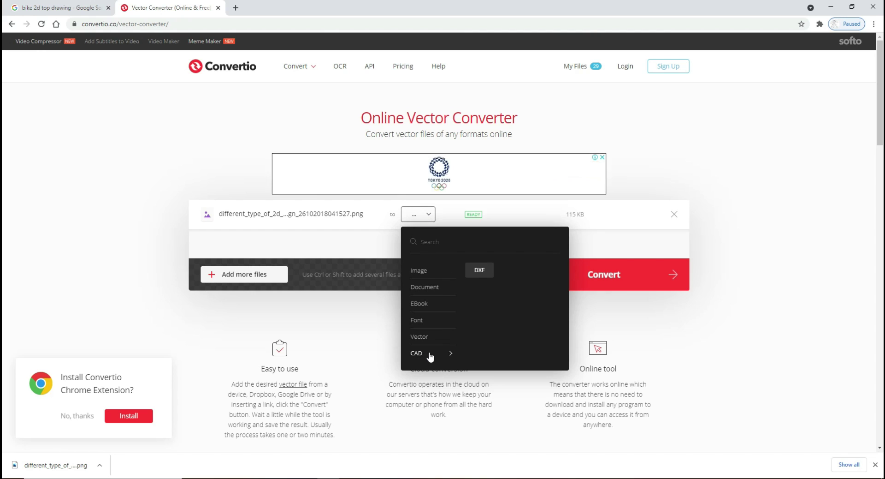
pyautogui.click(480, 270)
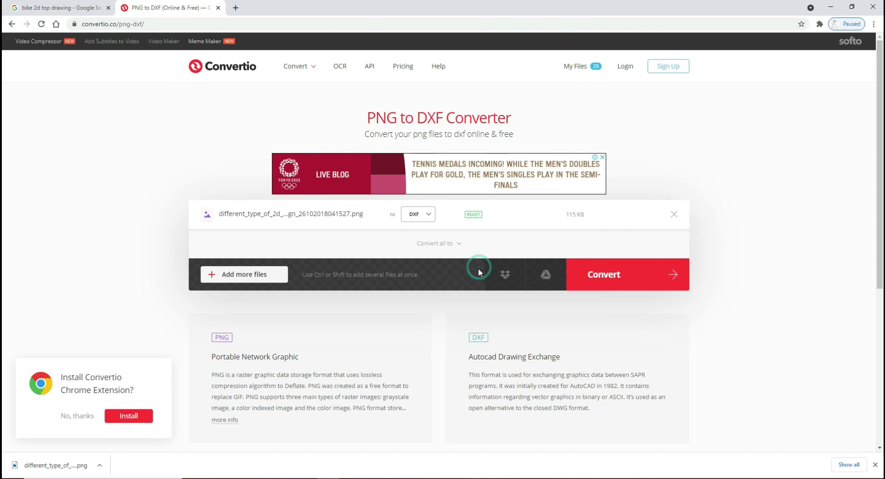
pyautogui.click(619, 276)
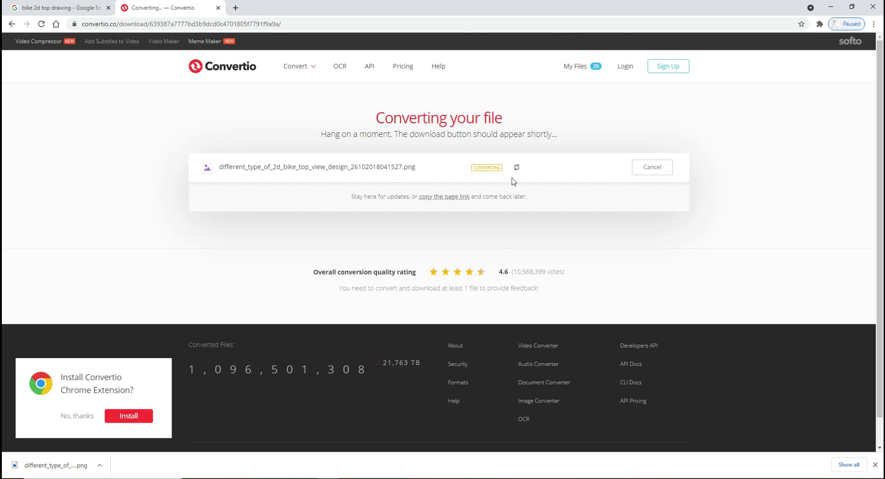
pyautogui.click(647, 173)
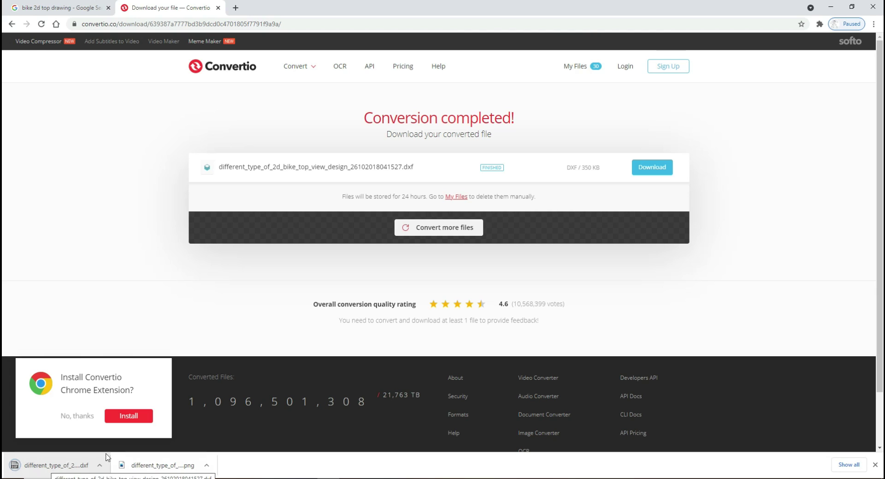
# Switch to the empty Drawing2 in AutoCAD.
pyautogui.moveTo(305, 475)
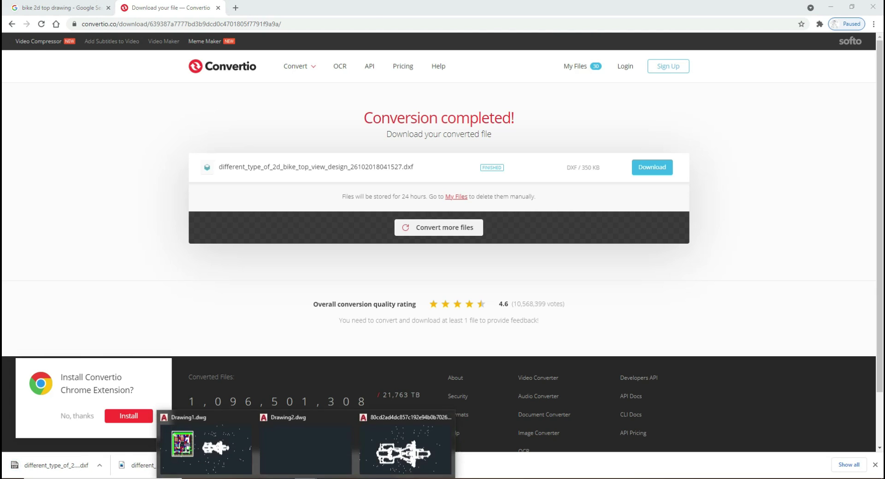
pyautogui.click(335, 461)
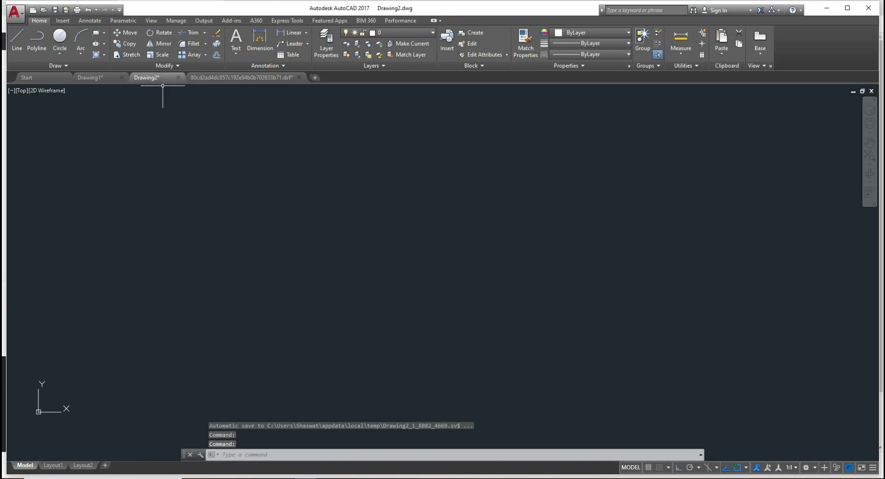
pyautogui.scroll(-6, 306, 292)
pyautogui.scroll(6, 318, 288)
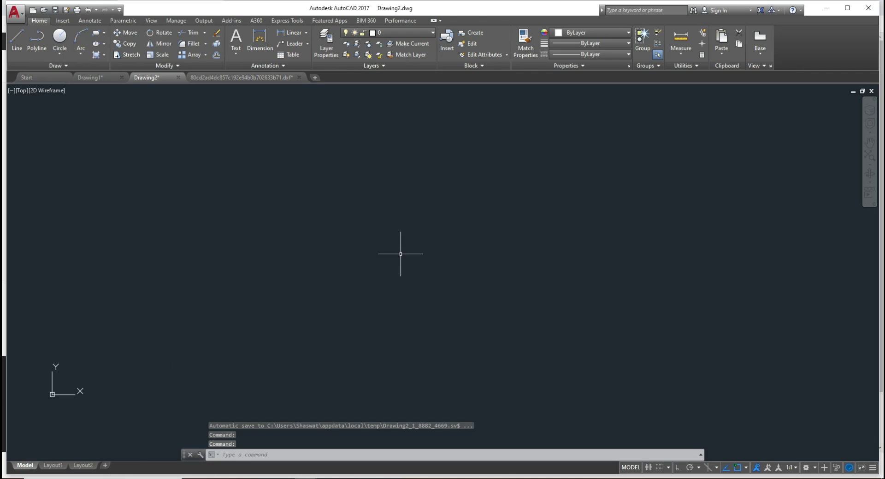
pyautogui.click(14, 12)
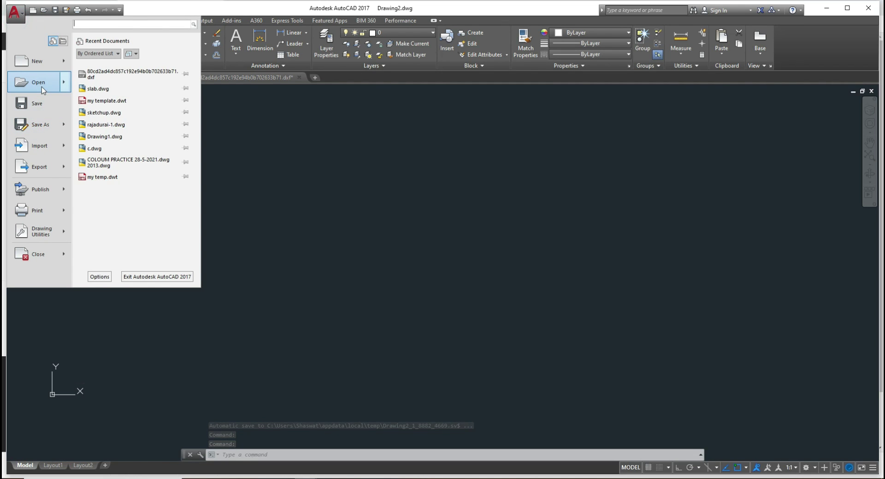
pyautogui.click(42, 86)
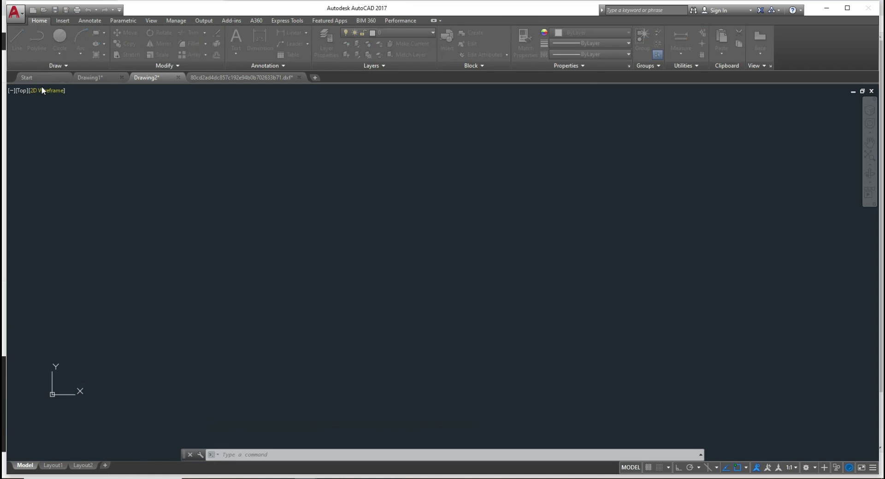
pyautogui.click(408, 344)
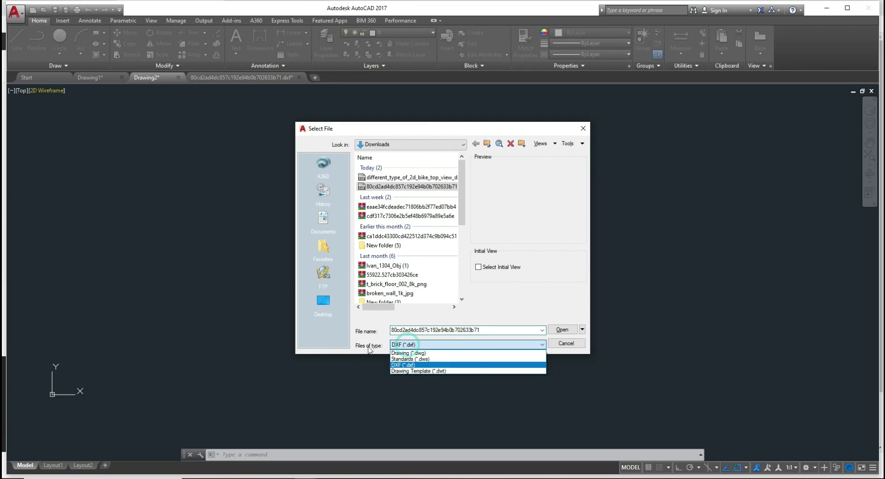
pyautogui.click(421, 354)
pyautogui.click(419, 347)
pyautogui.click(417, 365)
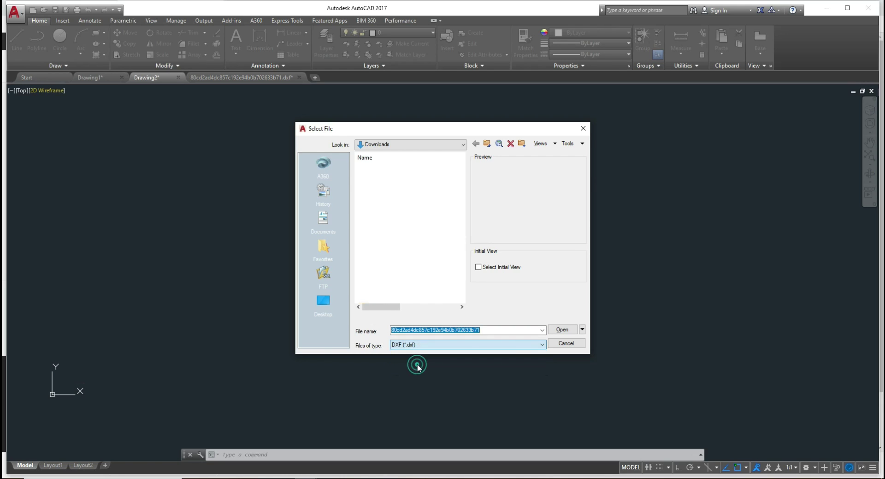
pyautogui.click(394, 178)
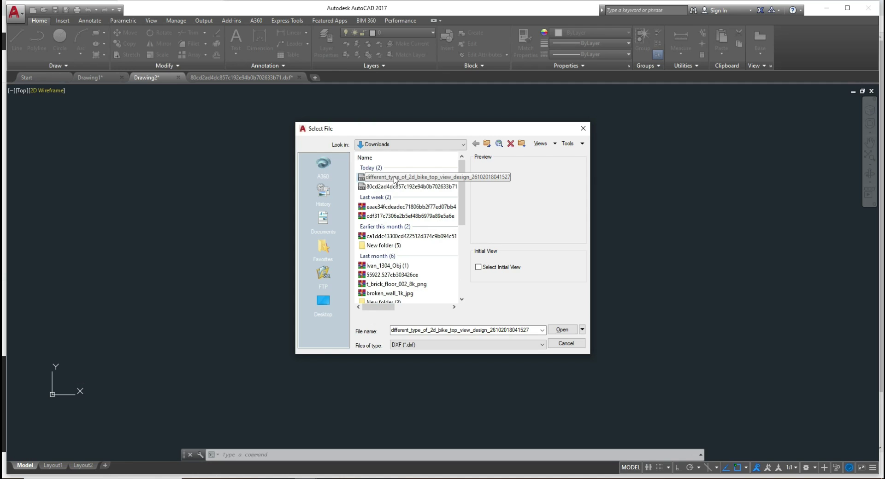
pyautogui.click(576, 330)
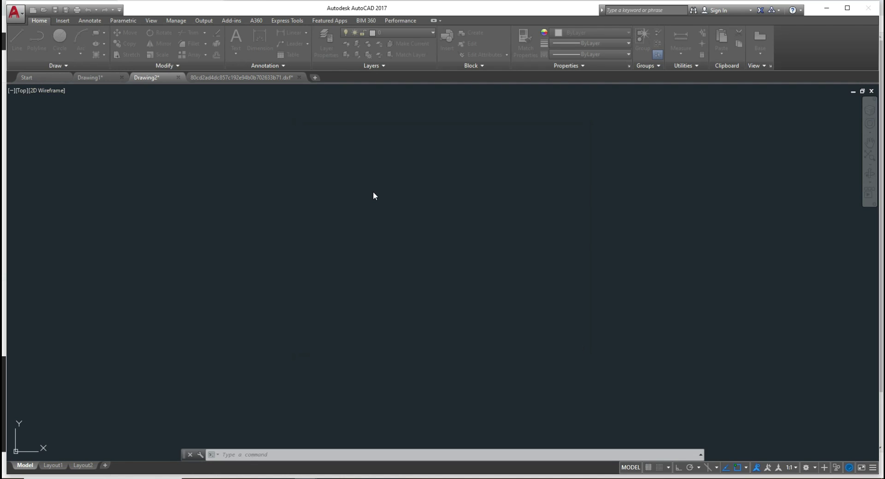
# Find the converted bike in the opened DXF and copy all of its linework to the clipboard.
pyautogui.scroll(-10, 372, 191)
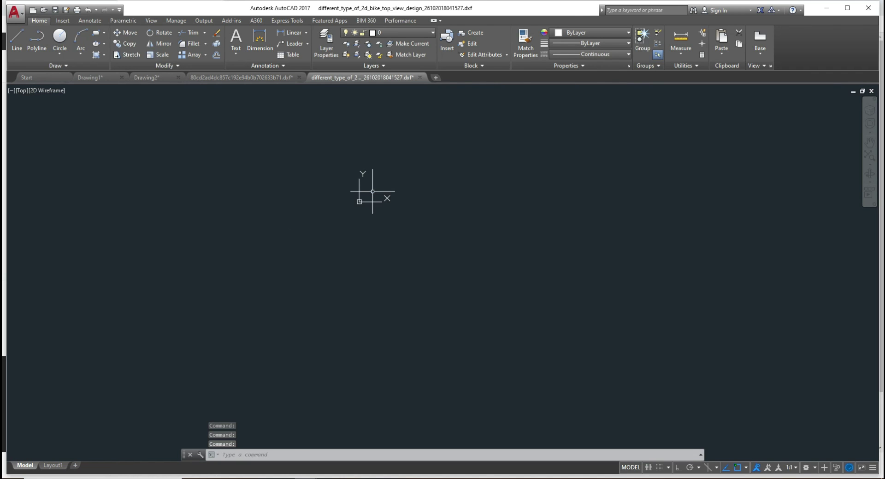
pyautogui.scroll(2, 338, 250)
pyautogui.scroll(2, 375, 274)
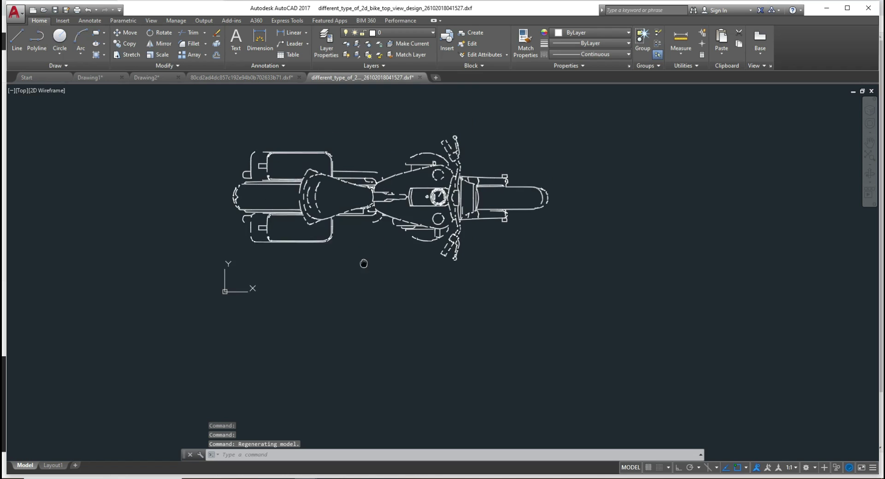
pyautogui.scroll(2, 353, 280)
pyautogui.scroll(1, 237, 276)
pyautogui.scroll(-4, 74, 187)
pyautogui.moveTo(145, 188); pyautogui.dragTo(186, 195, button='middle')
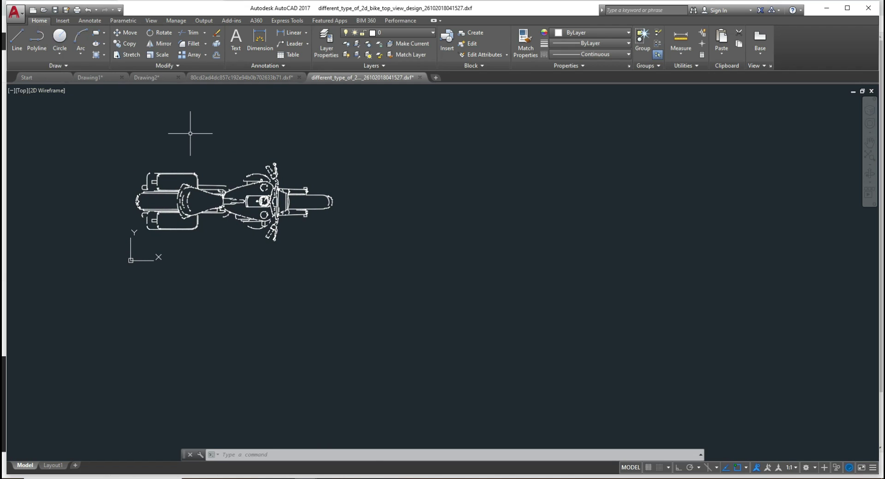
pyautogui.click(114, 139)
pyautogui.click(358, 237)
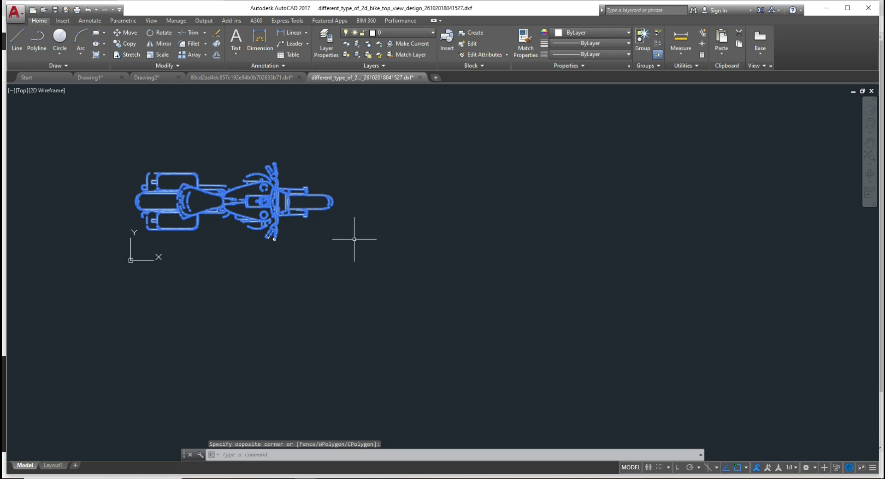
pyautogui.hotkey('ctrl', 'c')
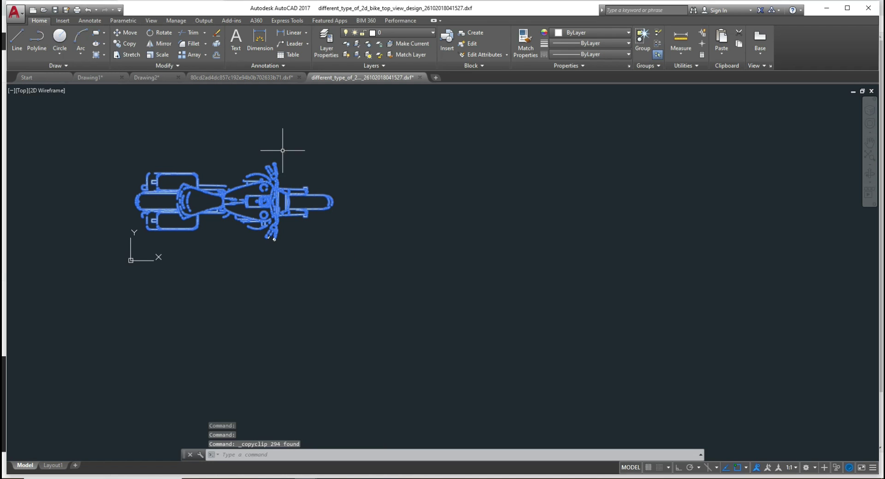
# Switch to Drawing1 and delete the large bike drawing beside the floor plan.
pyautogui.click(93, 78)
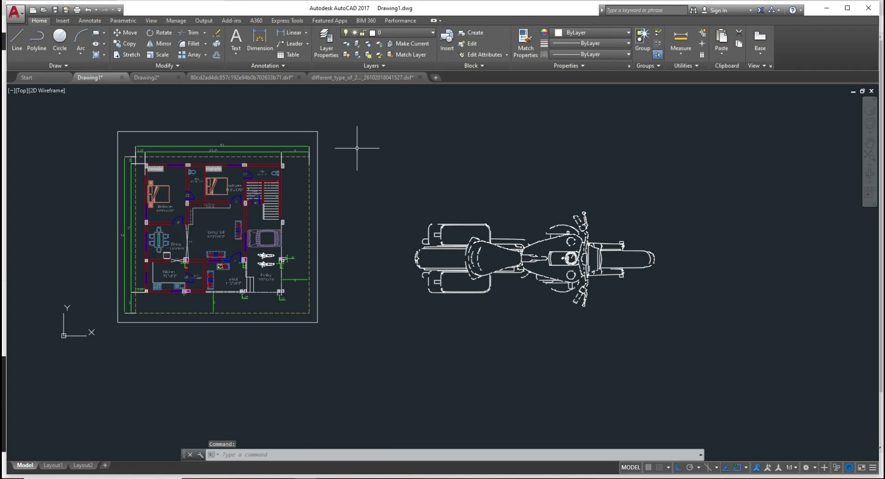
pyautogui.click(393, 180)
pyautogui.click(748, 337)
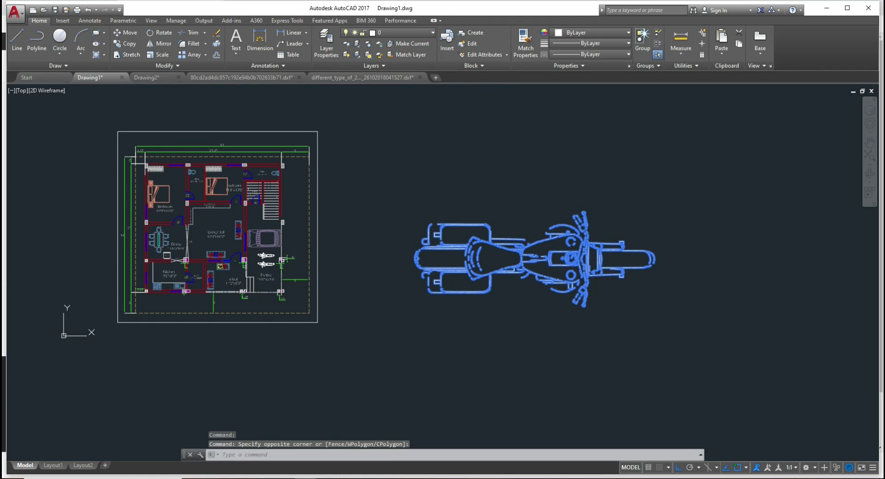
pyautogui.press('Delete')
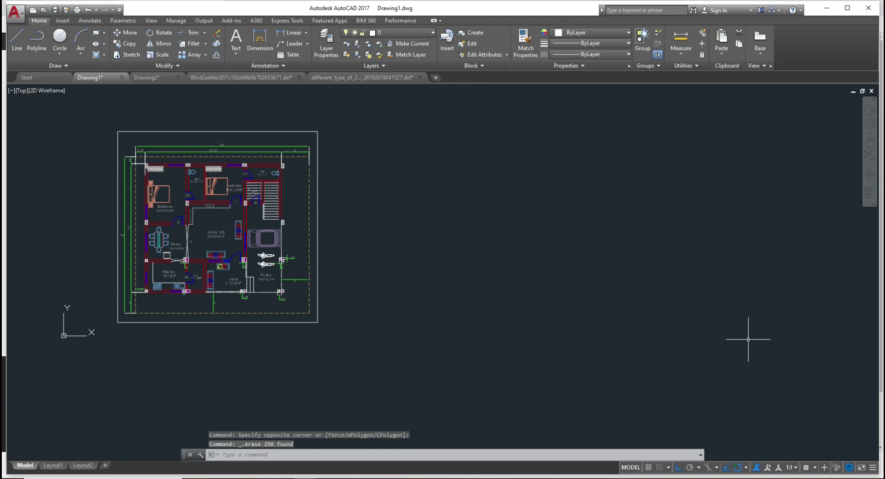
# Paste the copied bike into Drawing1, in the empty space above and to the right of the floor plan.
pyautogui.hotkey('ctrl', 'v')
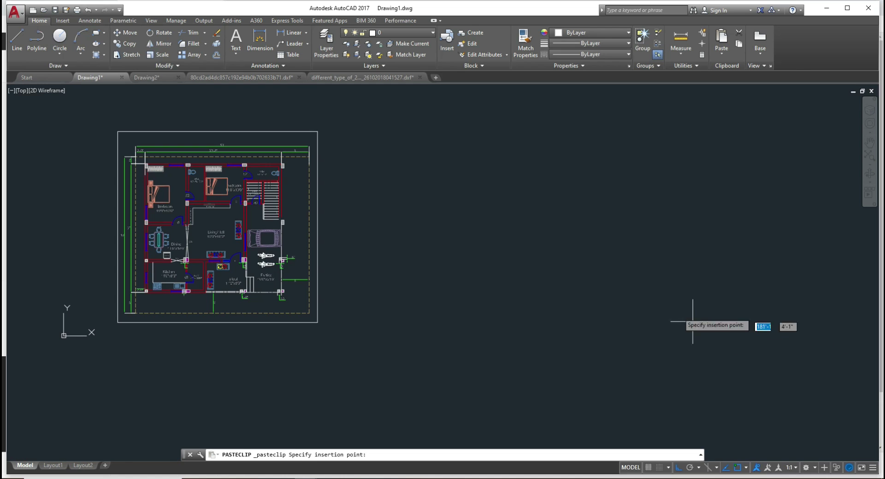
pyautogui.scroll(-5, 479, 259)
pyautogui.scroll(4, 561, 154)
pyautogui.scroll(4, 622, 176)
pyautogui.scroll(-5, 486, 251)
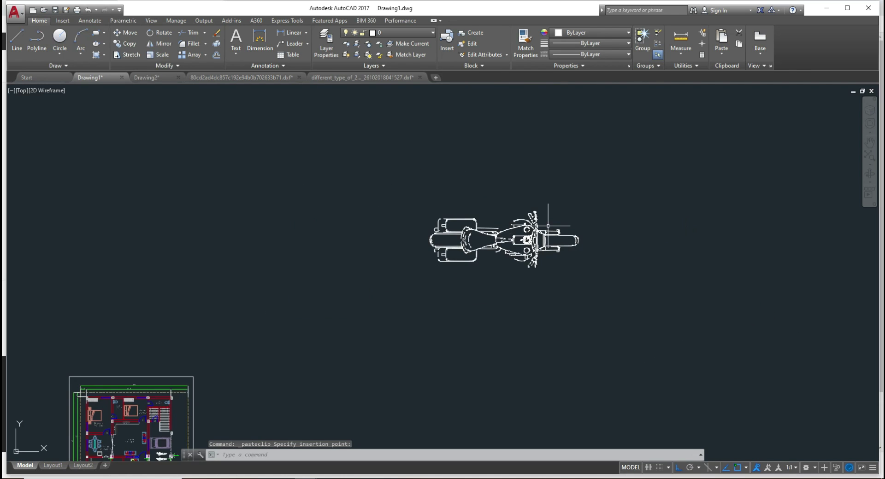
# Scale the whole pasted bike by a factor of 0.5 about a point near its middle.
pyautogui.scroll(-4, 558, 225)
pyautogui.click(492, 192)
pyautogui.click(640, 276)
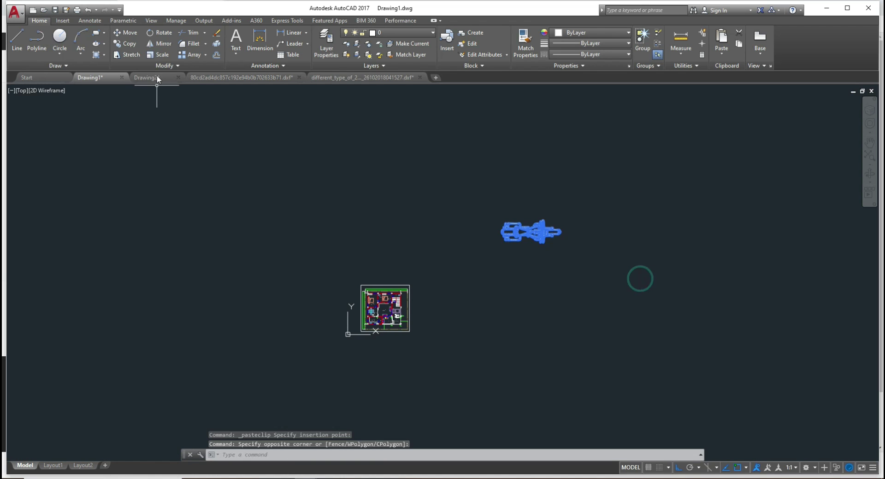
pyautogui.click(171, 53)
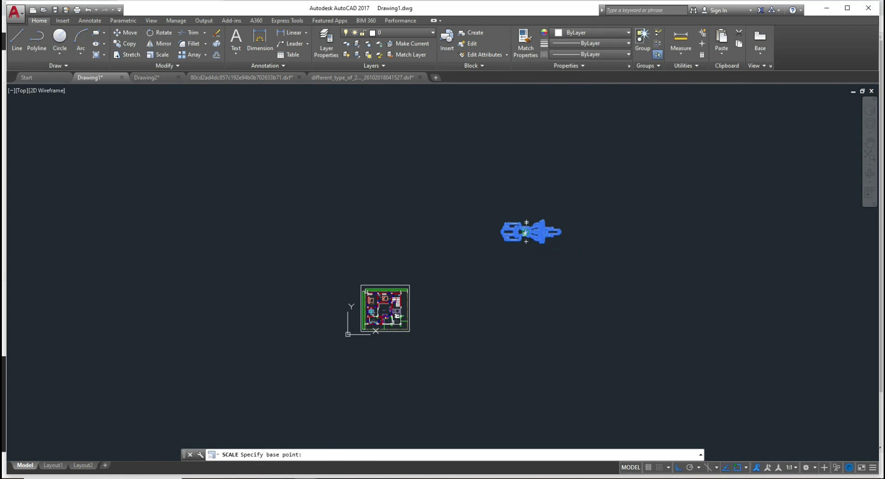
pyautogui.click(520, 238)
pyautogui.write('0.5')
pyautogui.press('Return')
# Move the scaled bike horizontally closer to the floor plan, leaving it above the plan's upper-right corner.
pyautogui.click(488, 223)
pyautogui.click(627, 279)
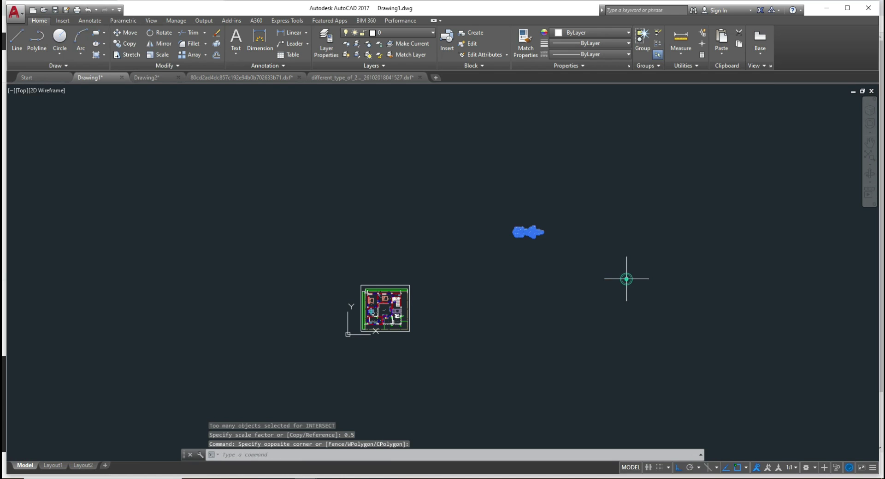
pyautogui.click(125, 32)
pyautogui.click(534, 229)
pyautogui.scroll(3, 398, 332)
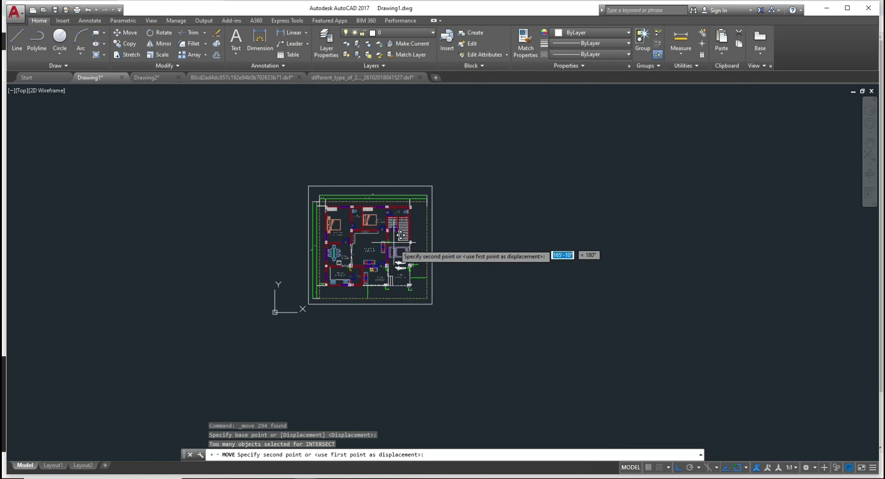
pyautogui.click(530, 239)
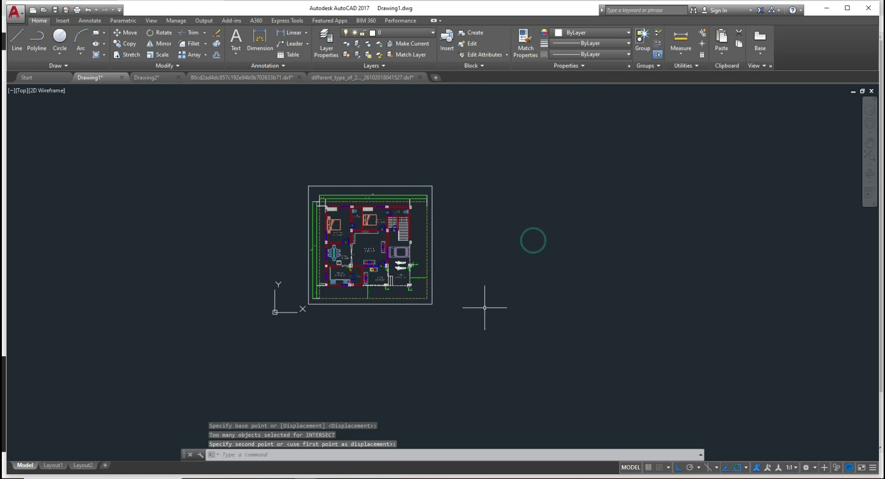
pyautogui.scroll(-3, 456, 323)
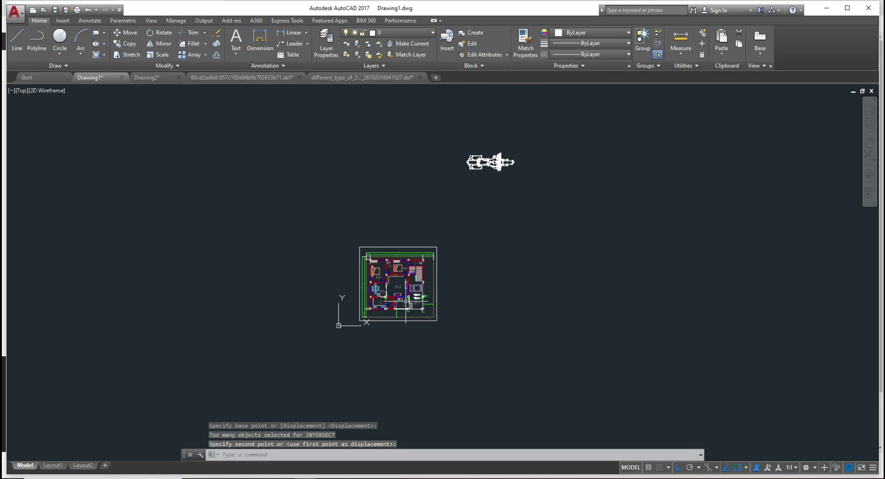
pyautogui.scroll(5, 438, 292)
pyautogui.moveTo(430, 303); pyautogui.dragTo(364, 321, button='middle')
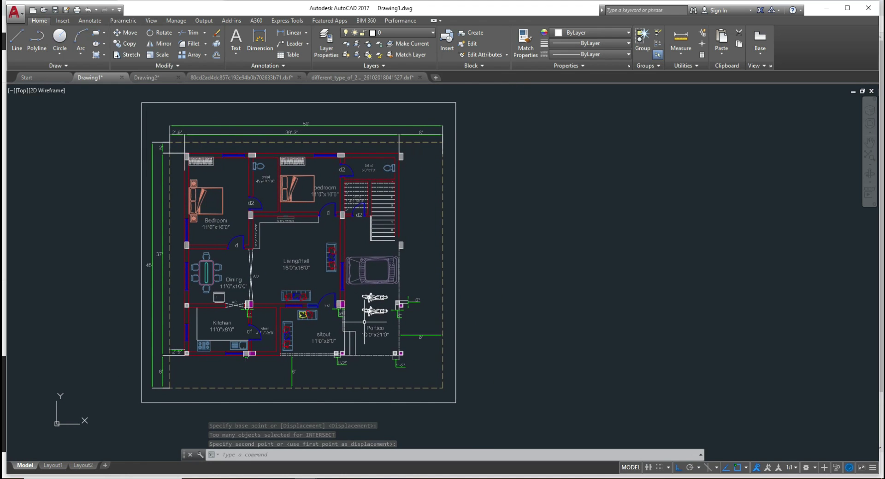